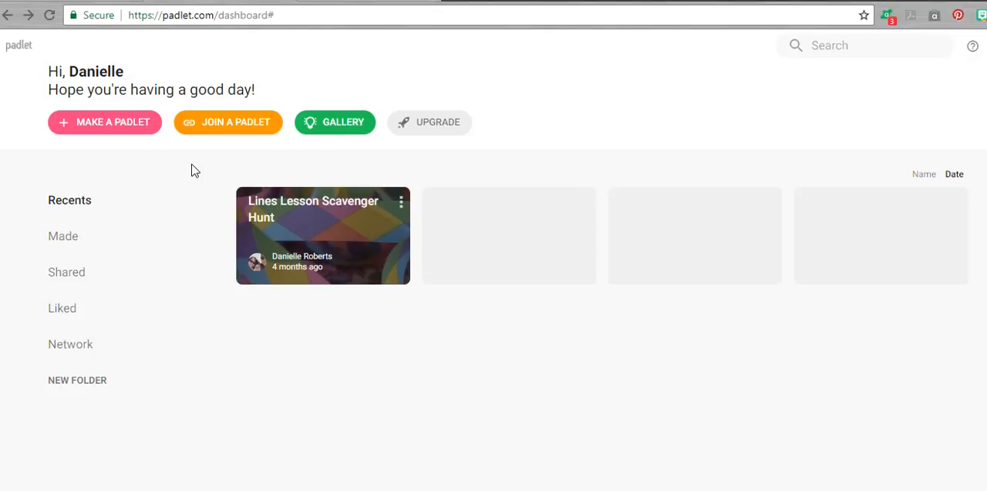
Step: Create a blank Wall padlet and title it "Padlet Practice"
{"action": "left_click", "coordinate": [75, 130]}
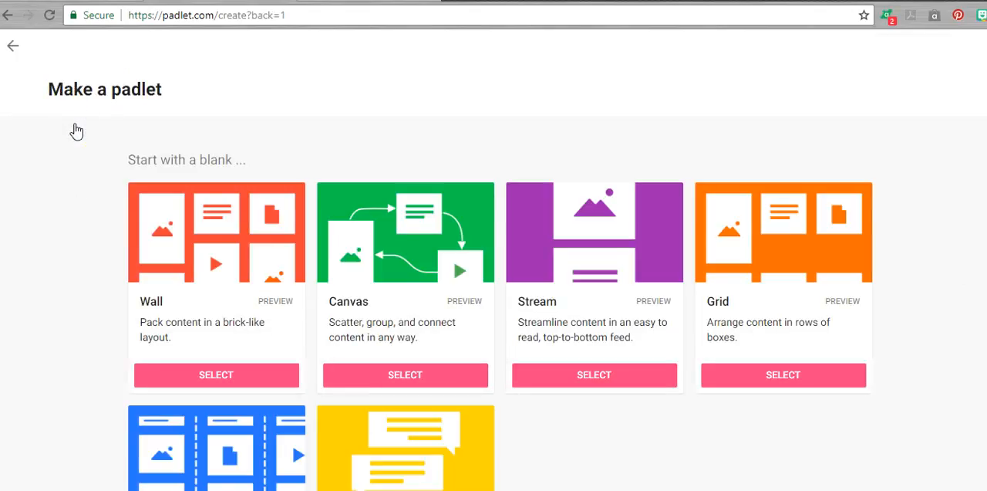
{"action": "left_click", "coordinate": [194, 375]}
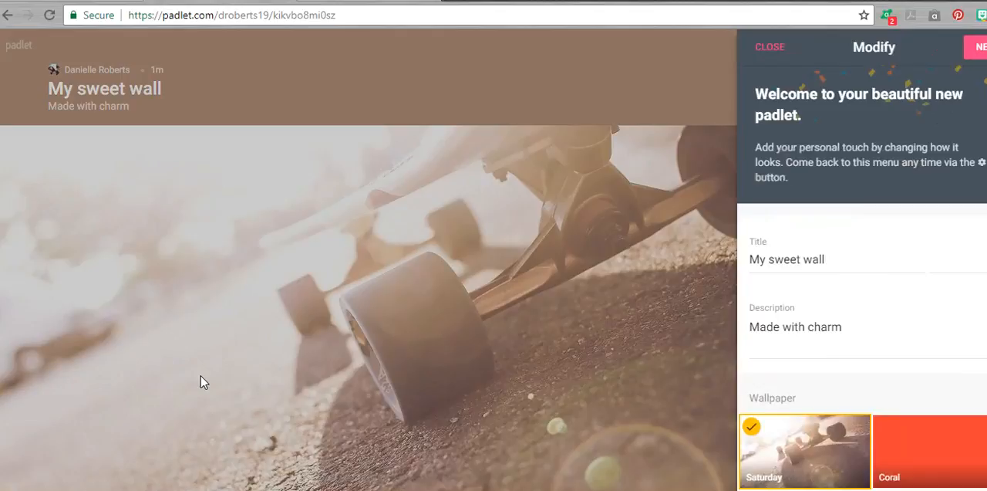
{"action": "left_click", "coordinate": [500, 277]}
{"action": "double_click", "coordinate": [790, 260]}
{"action": "left_click", "coordinate": [789, 260]}
{"action": "triple_click", "coordinate": [789, 260]}
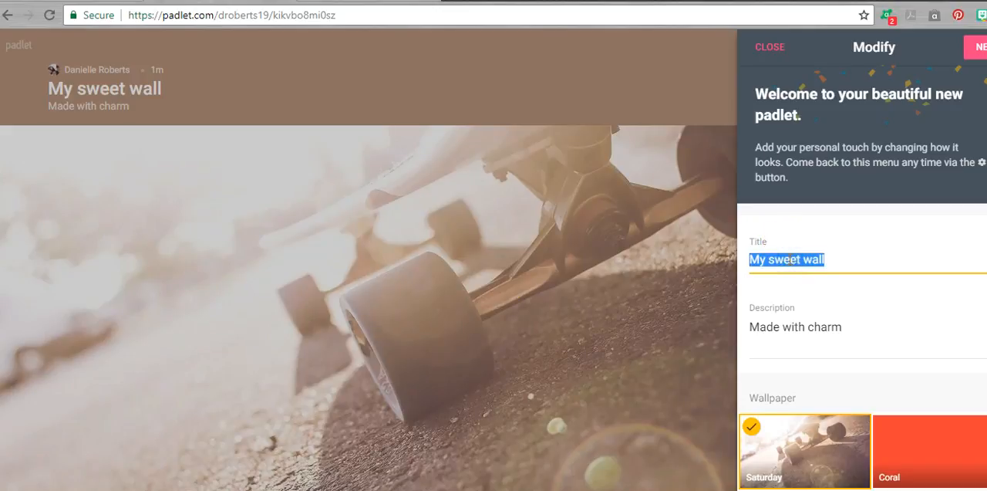
{"action": "type", "text": "Padlet Practice"}
Step: Clear the padlet's description text
{"action": "double_click", "coordinate": [791, 326]}
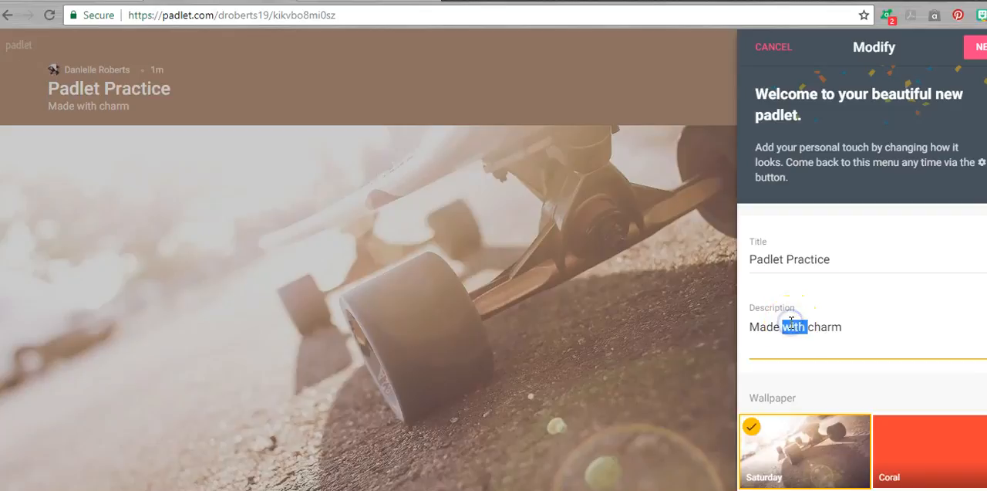
{"action": "triple_click", "coordinate": [792, 324]}
{"action": "key", "text": "BackSpace"}
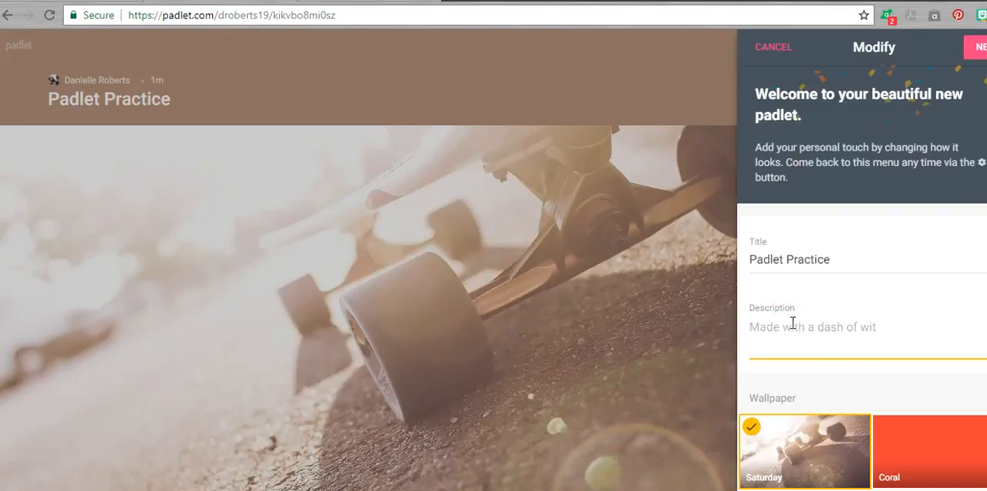
Step: Set the padlet's wallpaper to "Thanks, Teachers" from the full wallpaper gallery and return to the modify settings
{"action": "scroll", "coordinate": [842, 364], "scroll_direction": "down", "scroll_amount": 2}
{"action": "scroll", "coordinate": [843, 364], "scroll_direction": "down", "scroll_amount": 1}
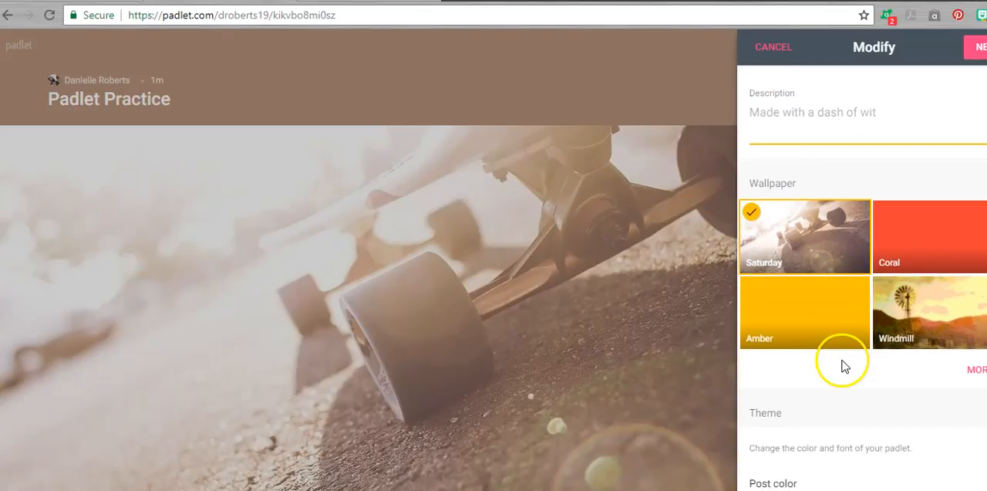
{"action": "left_click", "coordinate": [976, 371]}
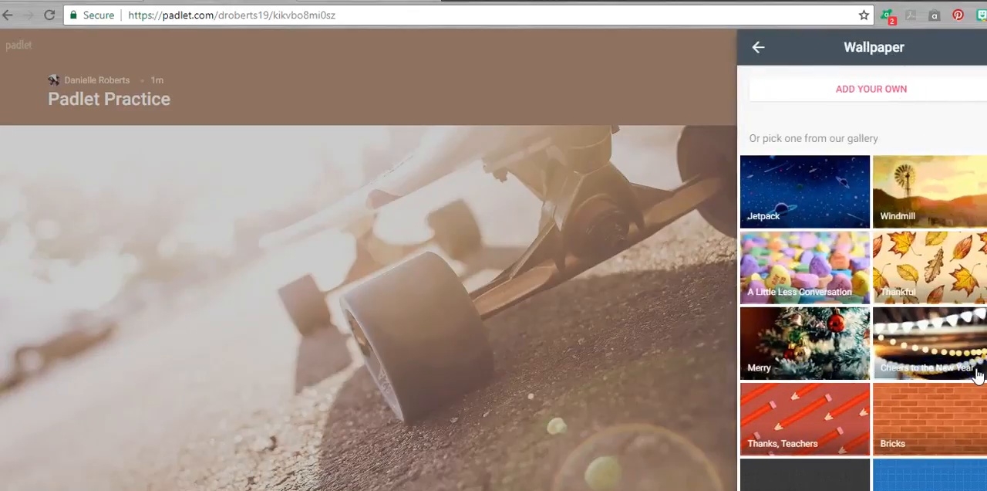
{"action": "scroll", "coordinate": [938, 408], "scroll_direction": "down", "scroll_amount": 2}
{"action": "scroll", "coordinate": [938, 409], "scroll_direction": "down", "scroll_amount": 1}
{"action": "left_click", "coordinate": [807, 232]}
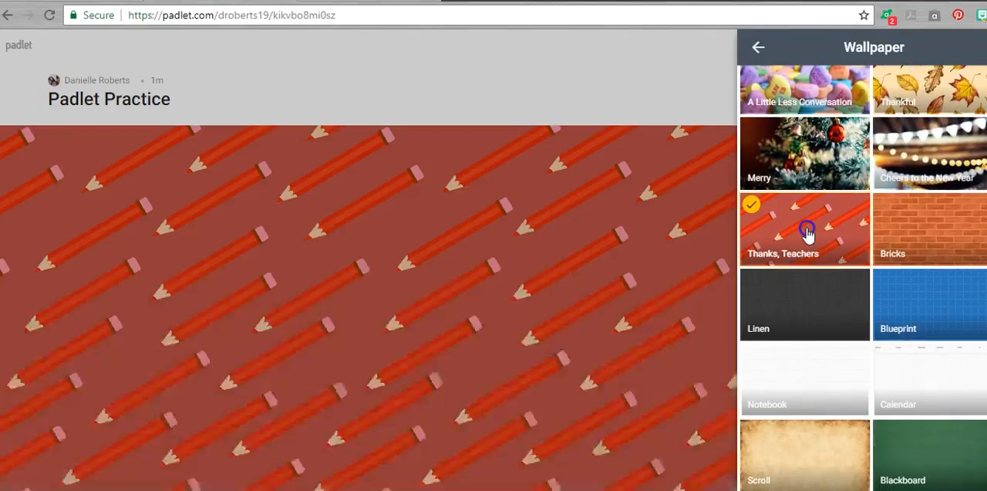
{"action": "scroll", "coordinate": [808, 235], "scroll_direction": "down", "scroll_amount": 3}
{"action": "scroll", "coordinate": [808, 235], "scroll_direction": "up", "scroll_amount": 5}
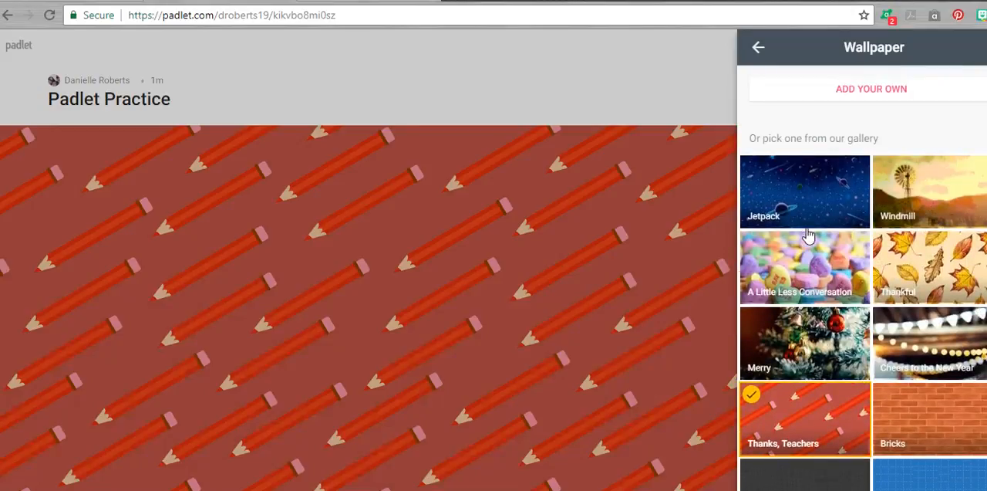
{"action": "scroll", "coordinate": [809, 235], "scroll_direction": "down", "scroll_amount": 8}
{"action": "scroll", "coordinate": [809, 236], "scroll_direction": "down", "scroll_amount": 5}
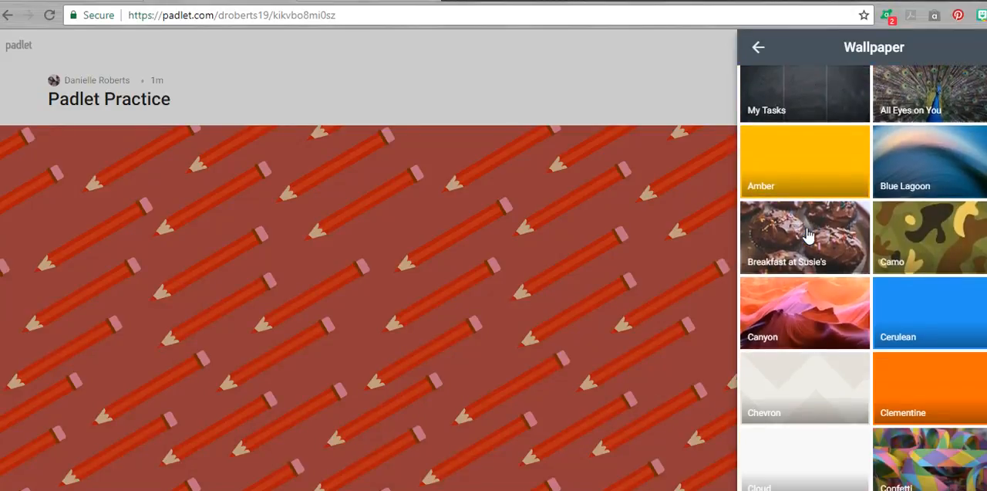
{"action": "left_click", "coordinate": [808, 195]}
{"action": "left_click", "coordinate": [762, 49]}
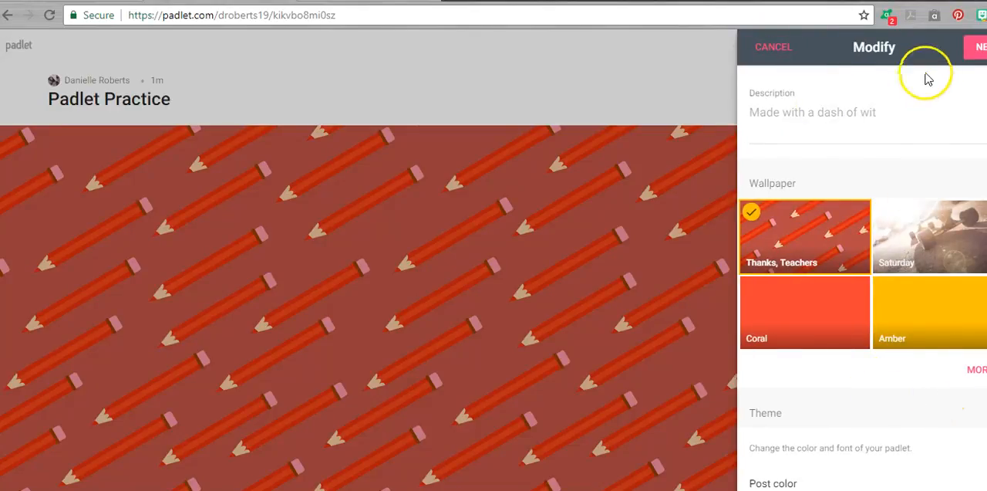
Step: Choose Secret as the padlet's privacy and finish the setup to start posting
{"action": "left_click", "coordinate": [974, 52]}
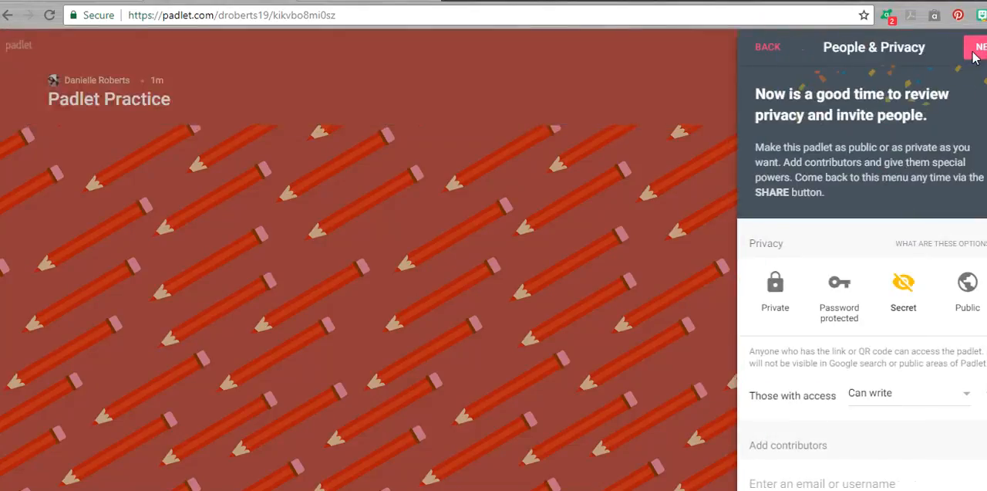
{"action": "scroll", "coordinate": [913, 257], "scroll_direction": "down", "scroll_amount": 1}
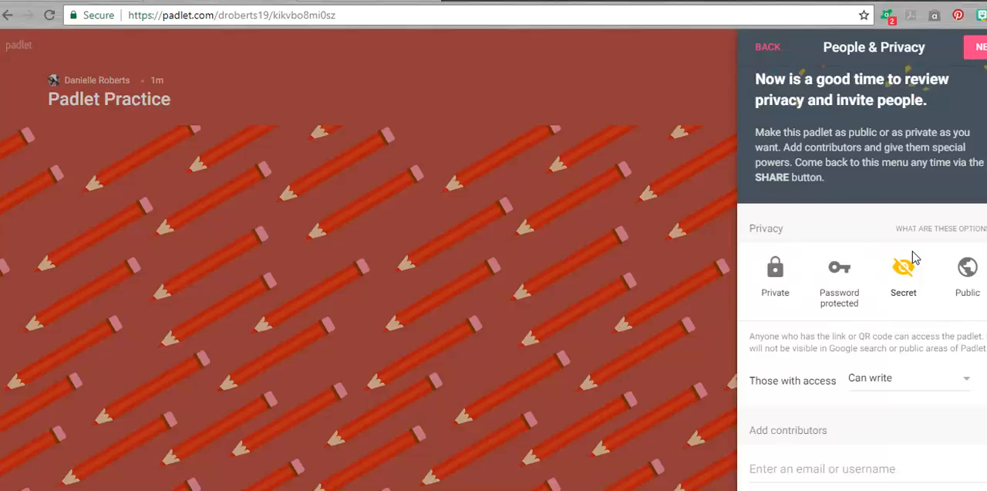
{"action": "left_click", "coordinate": [905, 284]}
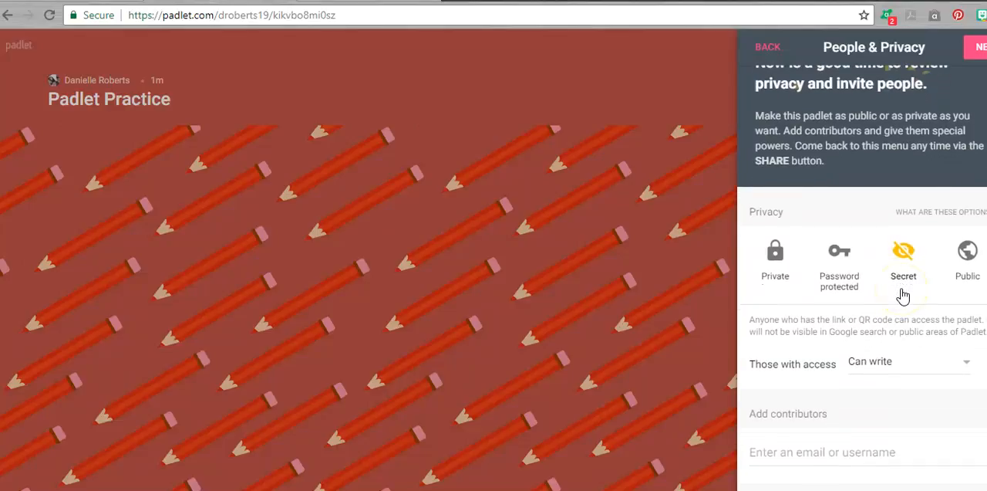
{"action": "left_click", "coordinate": [903, 254]}
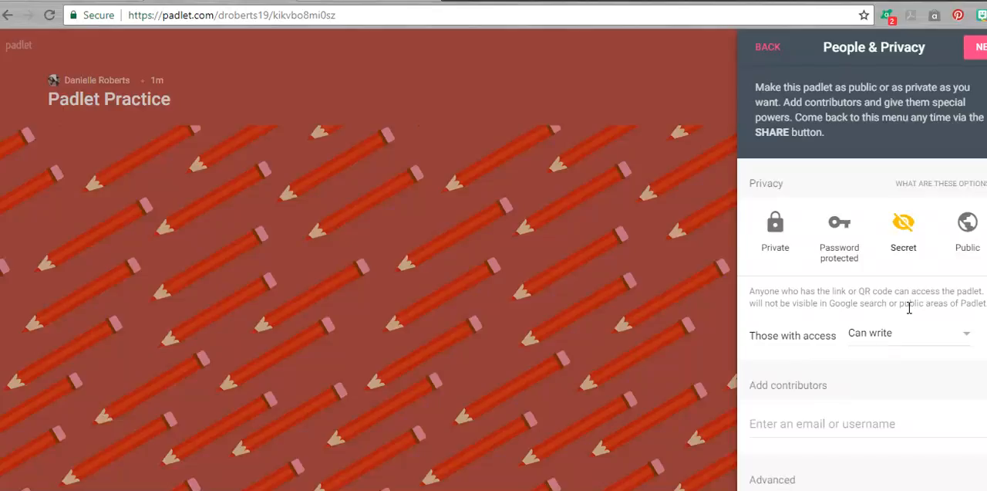
{"action": "left_click", "coordinate": [971, 46]}
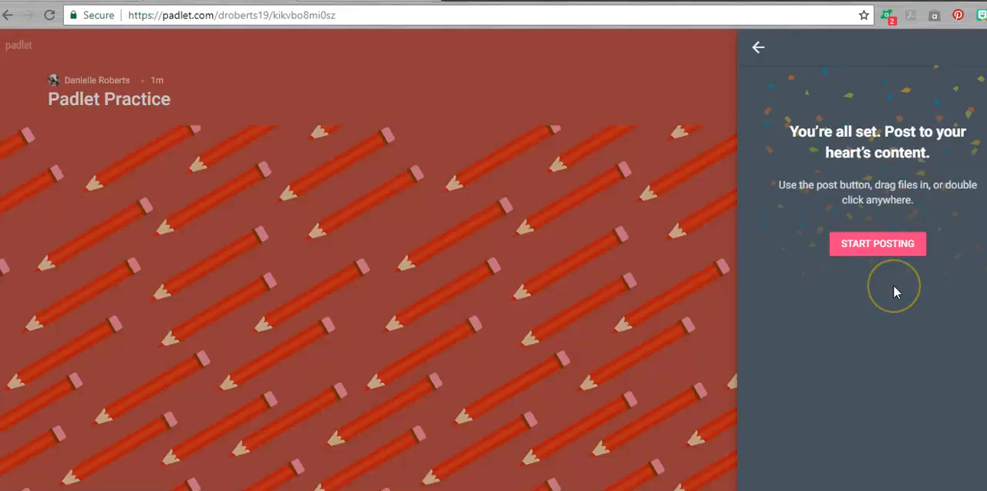
{"action": "left_click", "coordinate": [899, 238]}
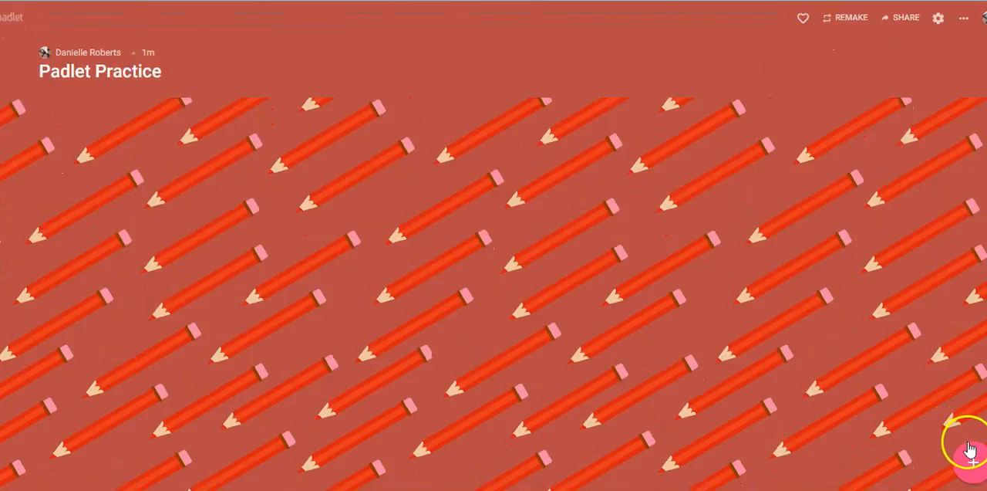
Step: Add a post titled "What do you know about giraffes?" to the wall
{"action": "left_click", "coordinate": [974, 465]}
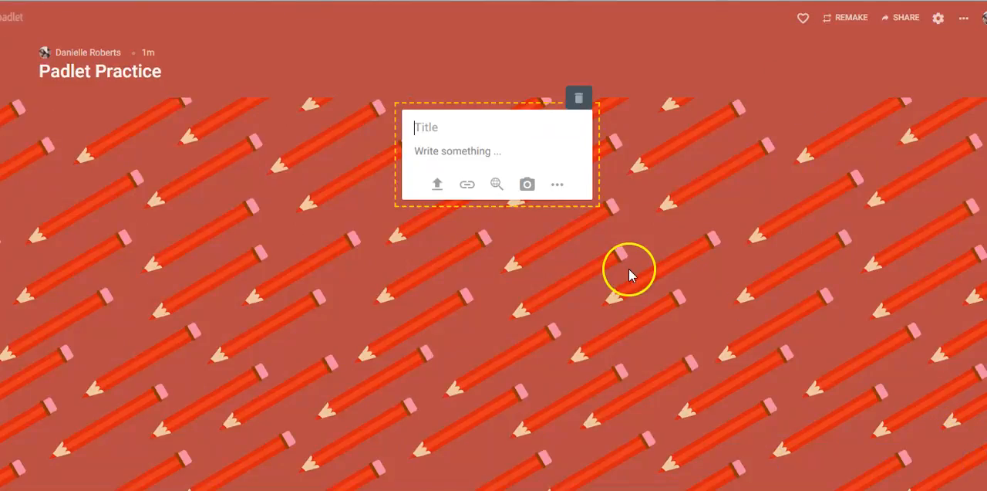
{"action": "left_click", "coordinate": [511, 127]}
{"action": "type", "text": "W"}
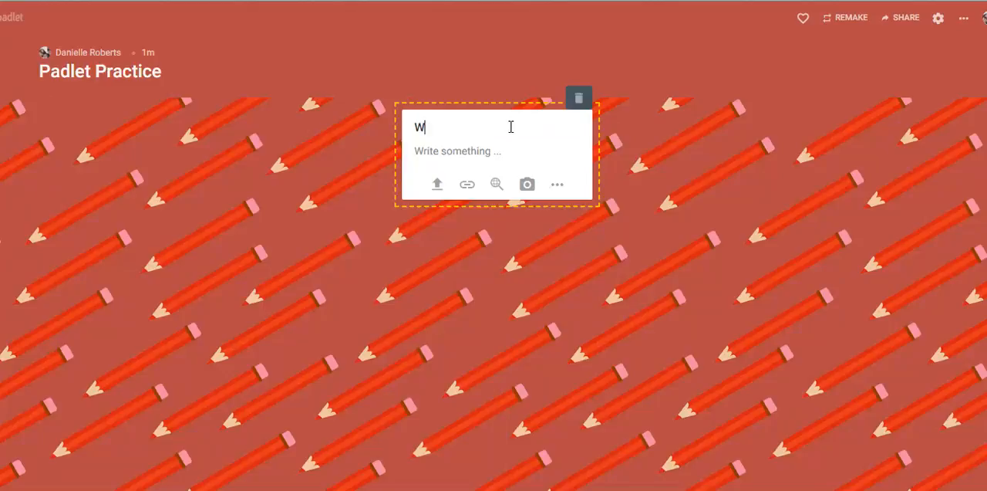
{"action": "type", "text": "hat do you kno"}
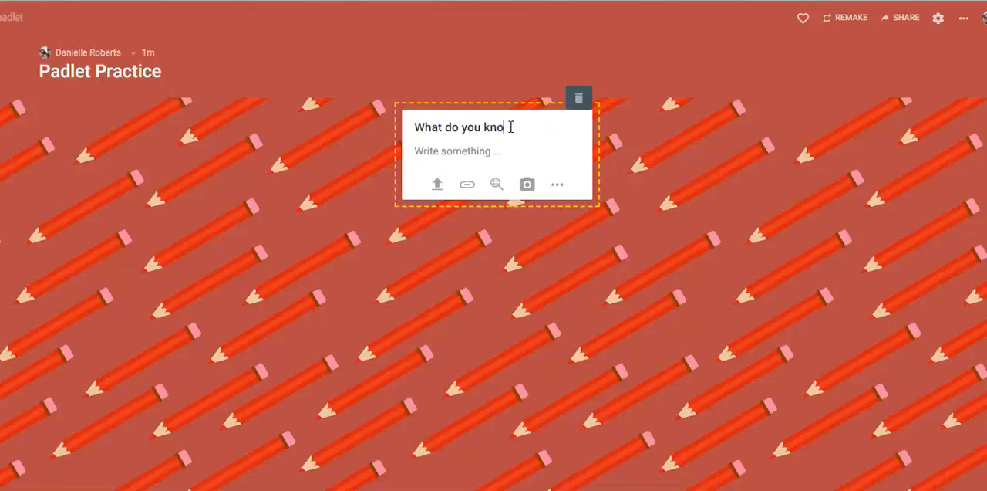
{"action": "type", "text": "w about giraffes?"}
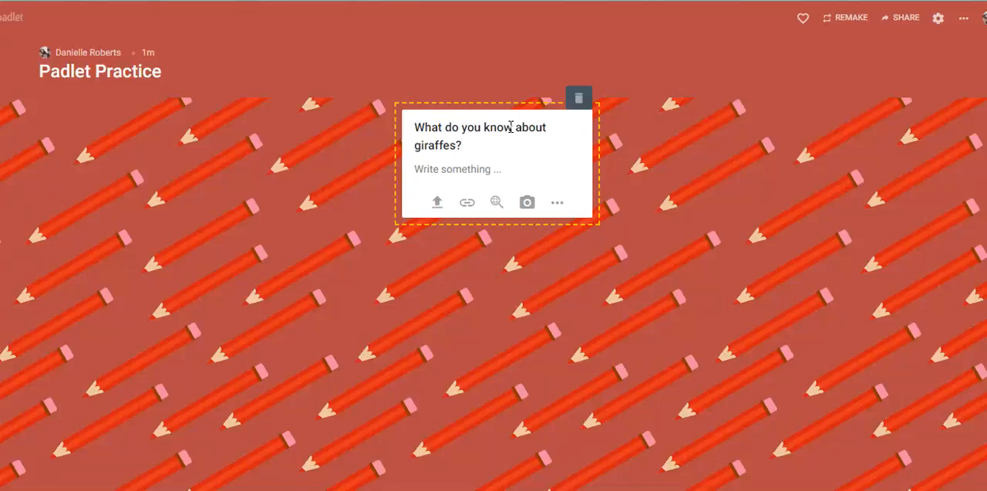
{"action": "left_click", "coordinate": [596, 299]}
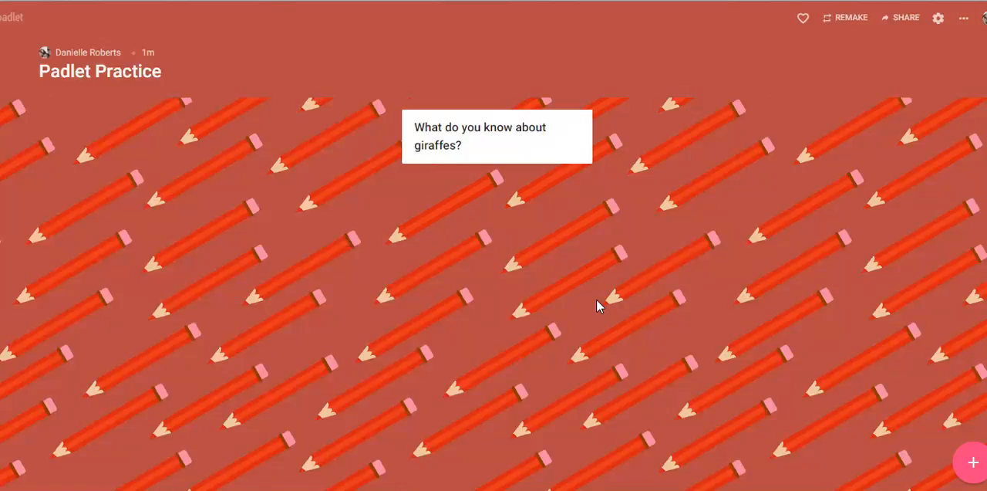
{"action": "left_click", "coordinate": [600, 303]}
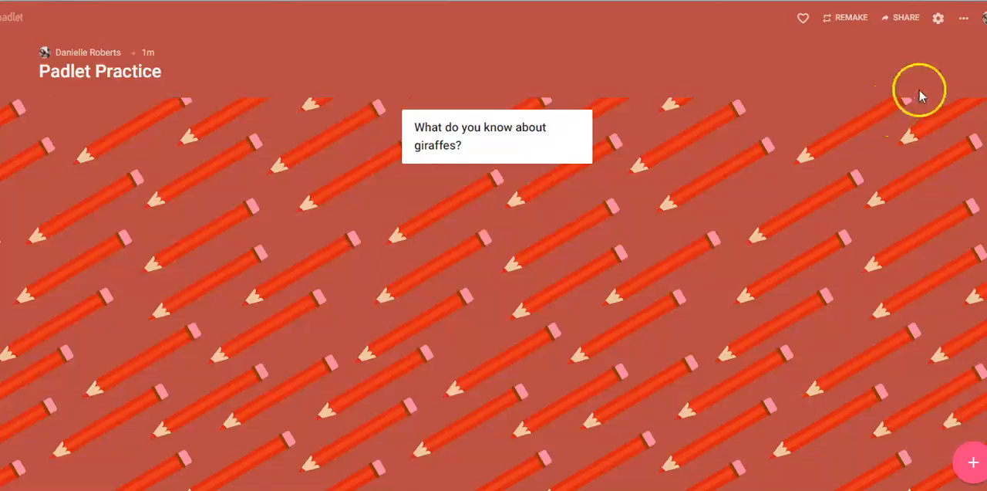
Step: Examine the padlet's QR code and its share, export and embed options, and close the sharing settings
{"action": "left_click", "coordinate": [908, 21]}
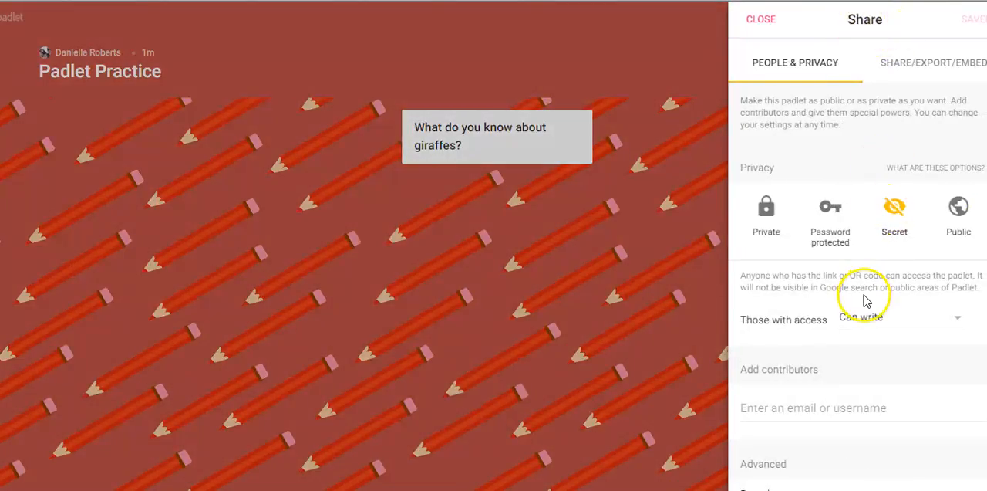
{"action": "left_click", "coordinate": [908, 67]}
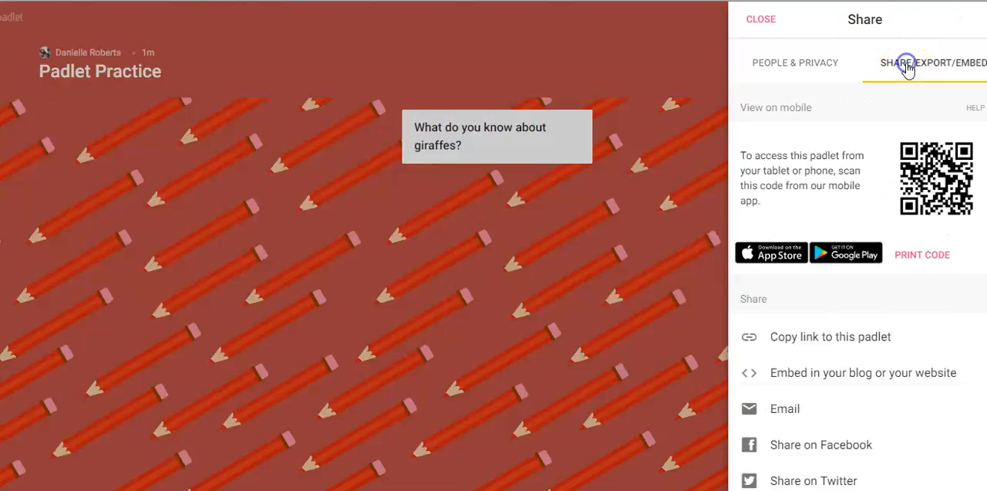
{"action": "mouse_move", "coordinate": [910, 181]}
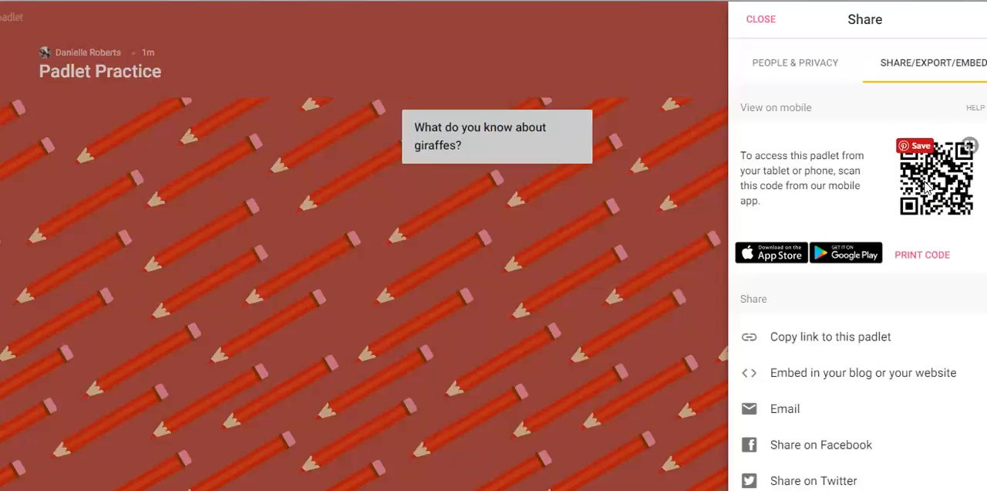
{"action": "left_click", "coordinate": [918, 187]}
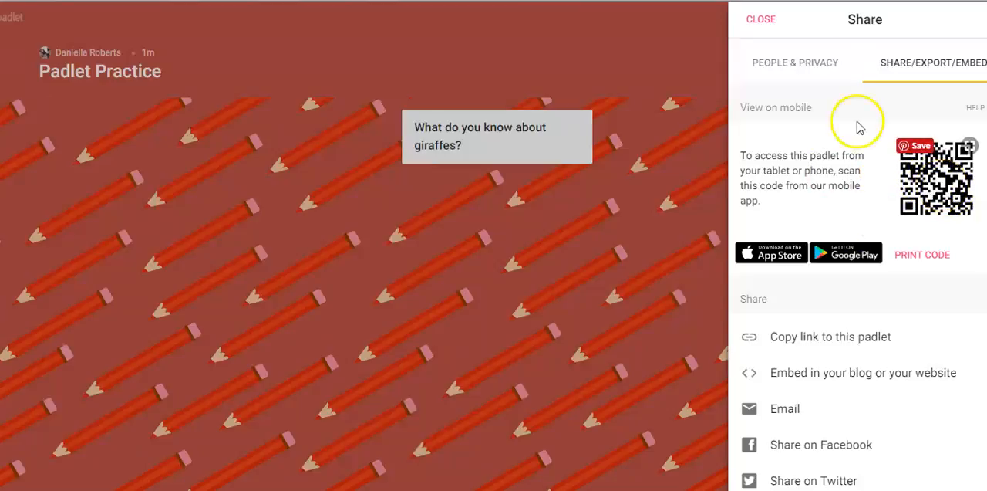
{"action": "left_click", "coordinate": [762, 20]}
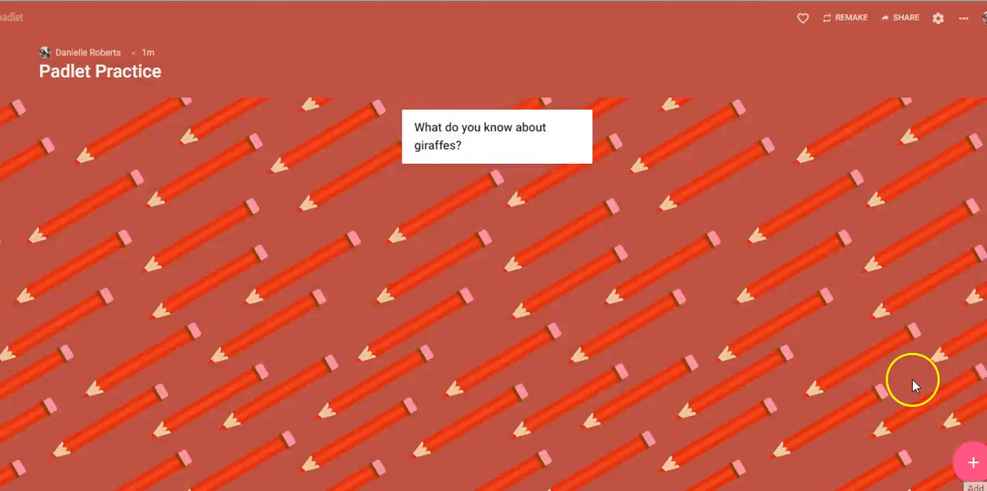
Step: Add a post titled "DR" with the text "Giraffes have spots"
{"action": "left_click", "coordinate": [965, 461]}
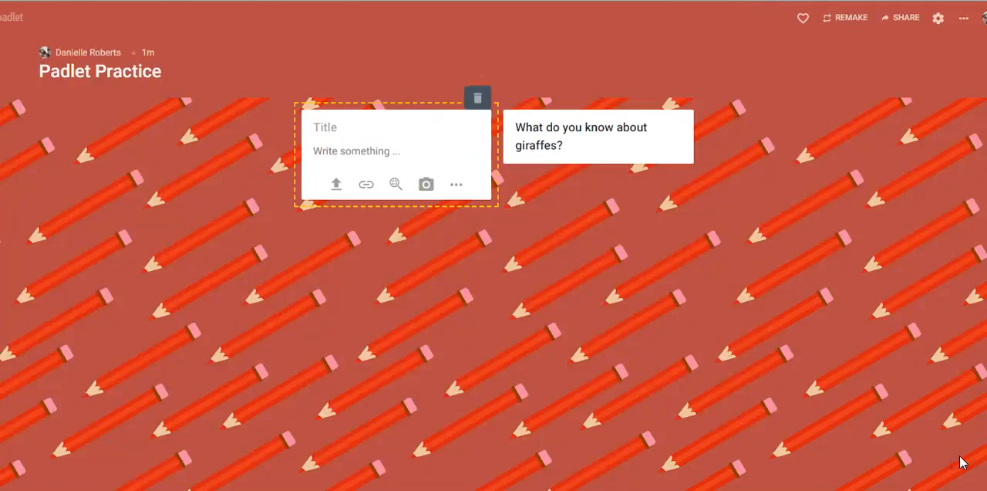
{"action": "left_click", "coordinate": [397, 126]}
{"action": "type", "text": "Dr"}
{"action": "key", "text": "BackSpace"}
{"action": "type", "text": "R"}
{"action": "left_click", "coordinate": [391, 158]}
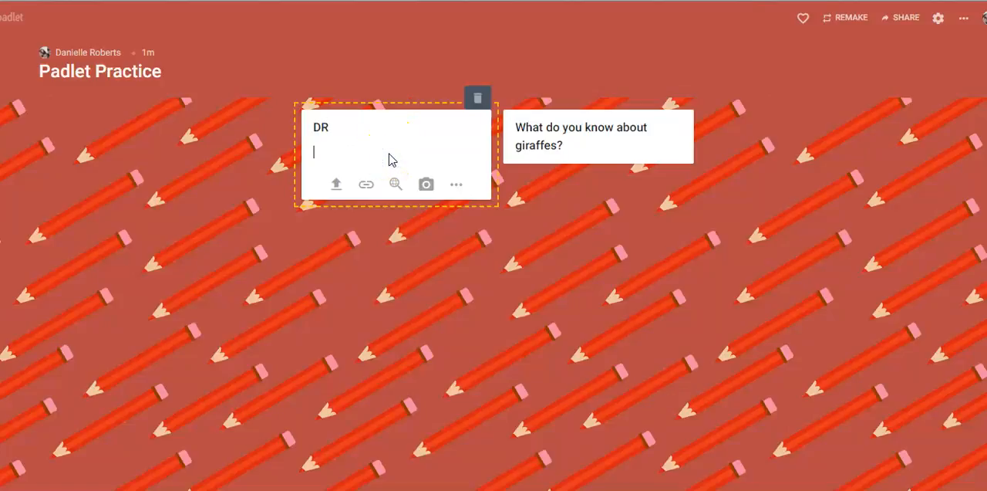
{"action": "type", "text": "Giraffes have spots"}
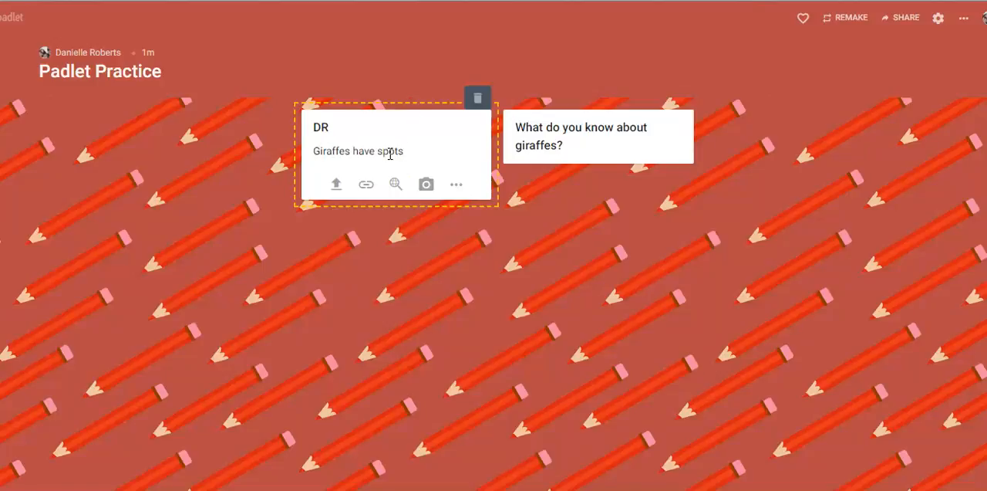
{"action": "left_click", "coordinate": [705, 309]}
Step: Add a post titled "CT" with the text "Giraffes are tall"
{"action": "left_click", "coordinate": [969, 466]}
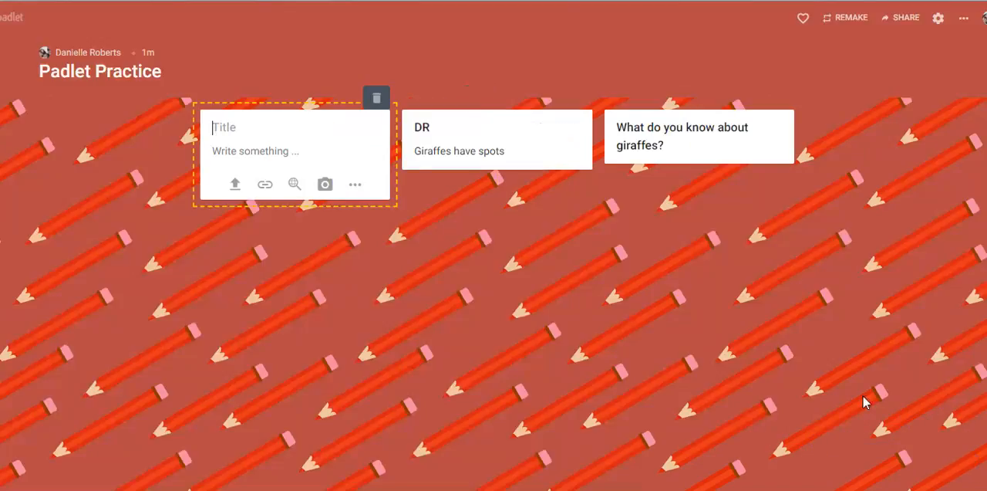
{"action": "type", "text": "CT"}
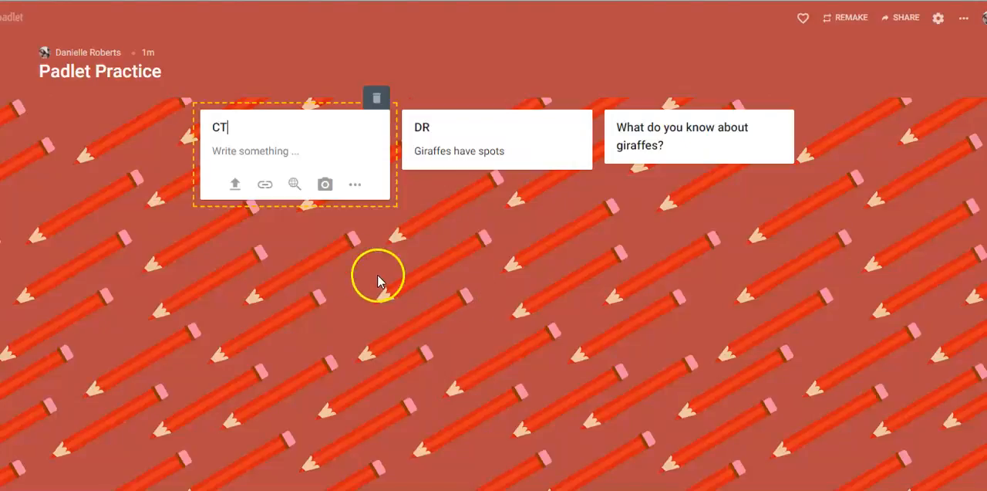
{"action": "left_click", "coordinate": [304, 151]}
{"action": "type", "text": "Gir"}
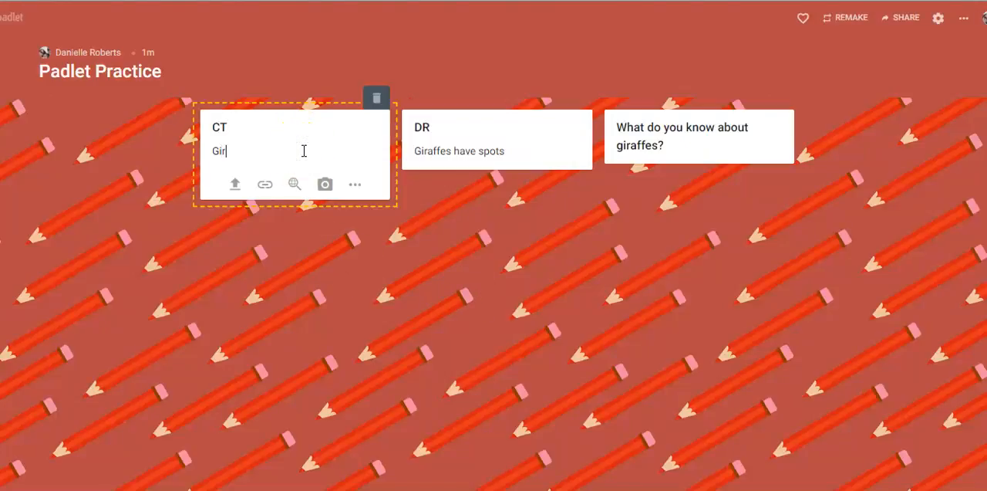
{"action": "type", "text": "affes are tall"}
{"action": "left_click", "coordinate": [348, 261]}
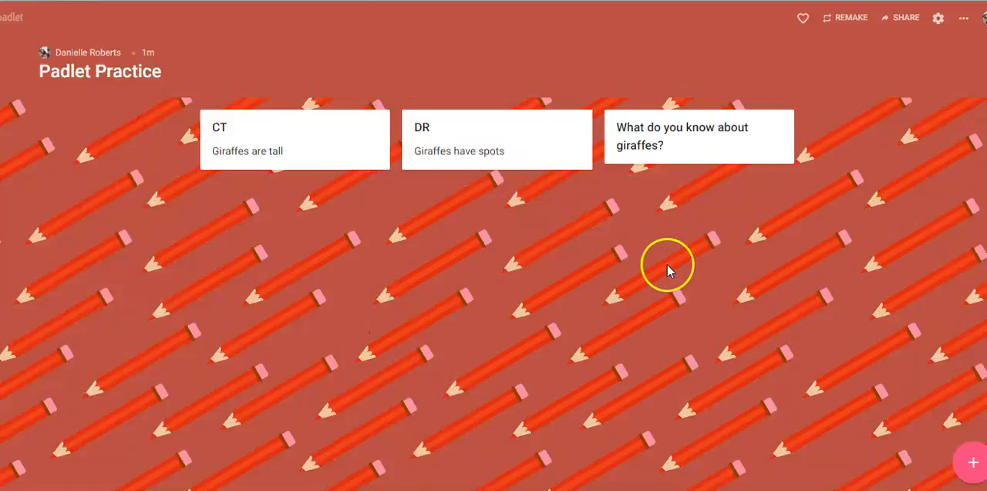
Step: Colour the "What do you know about giraffes?" post purple
{"action": "mouse_move", "coordinate": [779, 126]}
{"action": "mouse_move", "coordinate": [776, 128]}
{"action": "left_mouse_down"}
{"action": "mouse_move", "coordinate": [777, 110]}
{"action": "mouse_move", "coordinate": [772, 128]}
{"action": "left_mouse_up"}
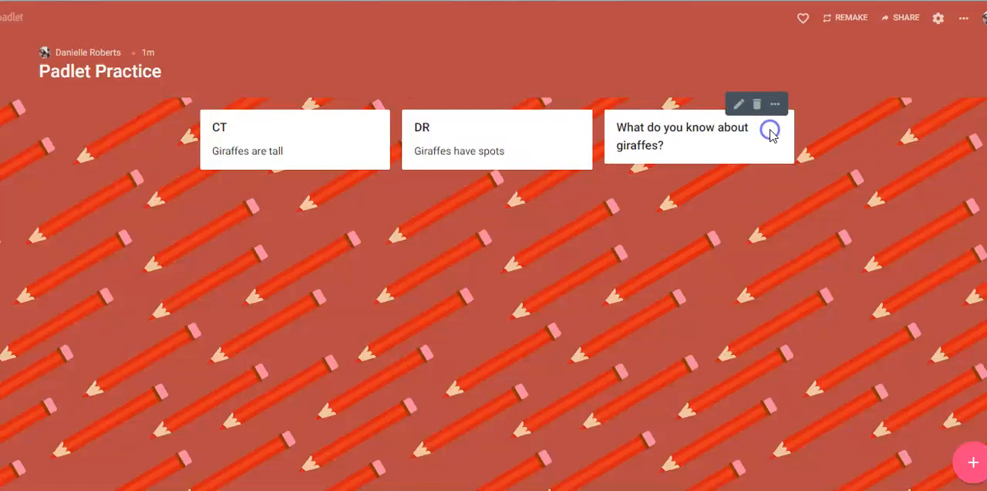
{"action": "left_click", "coordinate": [775, 105]}
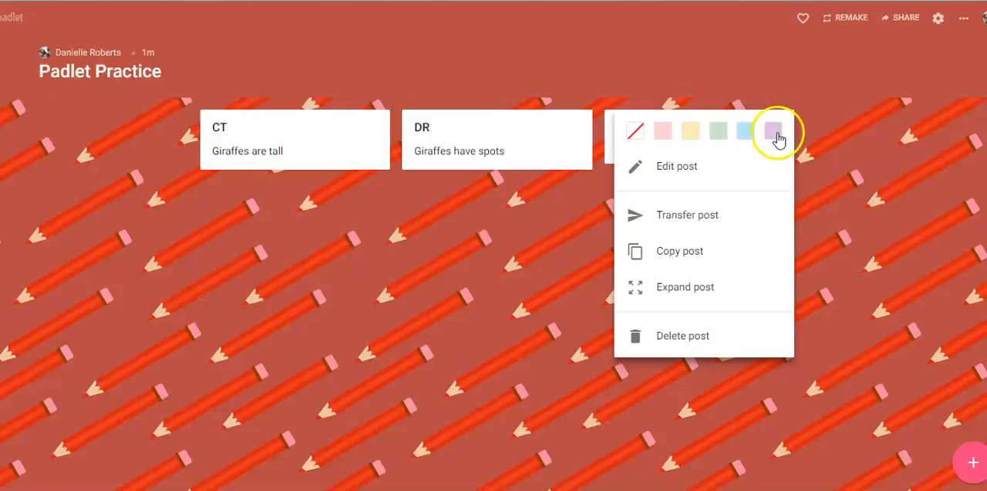
{"action": "left_click", "coordinate": [774, 132]}
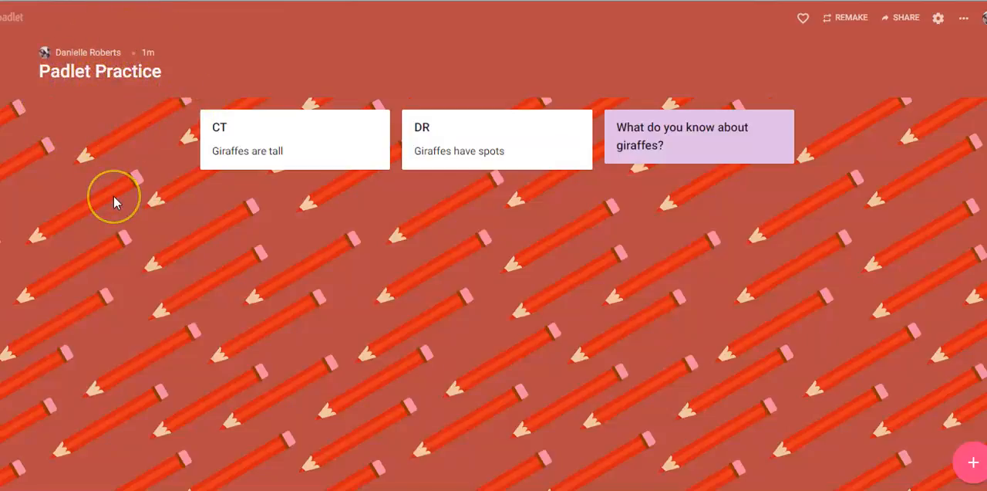
Step: Open the "Lines Lesson Scavenger Hunt" padlet and examine the labelled photos posted in the columns for Groups 1 to 3
{"action": "left_click", "coordinate": [566, 279]}
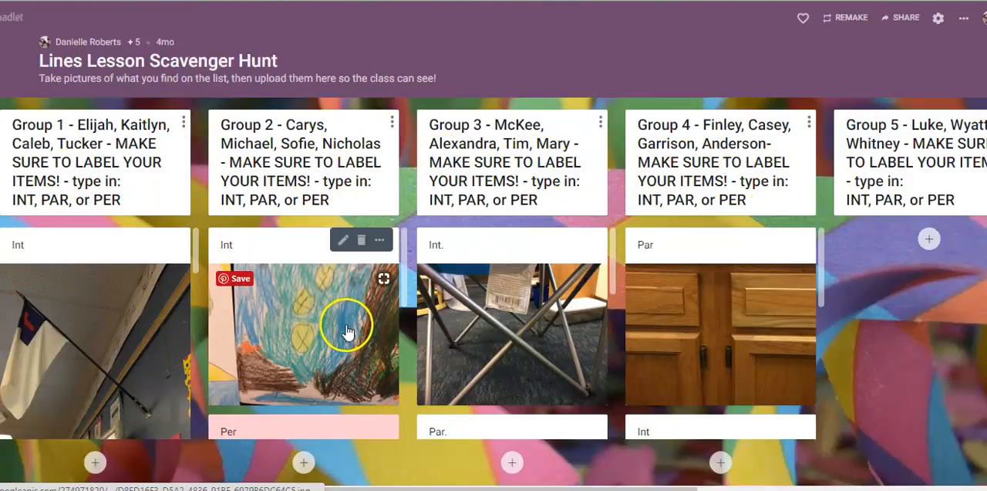
{"action": "scroll", "coordinate": [115, 348], "scroll_direction": "down", "scroll_amount": 3}
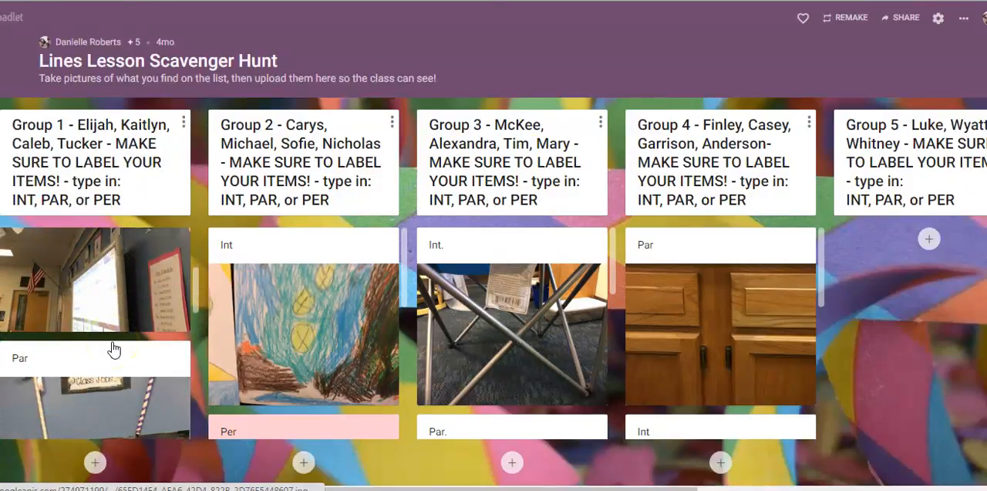
{"action": "scroll", "coordinate": [115, 348], "scroll_direction": "down", "scroll_amount": 3}
{"action": "scroll", "coordinate": [375, 363], "scroll_direction": "down", "scroll_amount": 3}
{"action": "scroll", "coordinate": [488, 392], "scroll_direction": "down", "scroll_amount": 1}
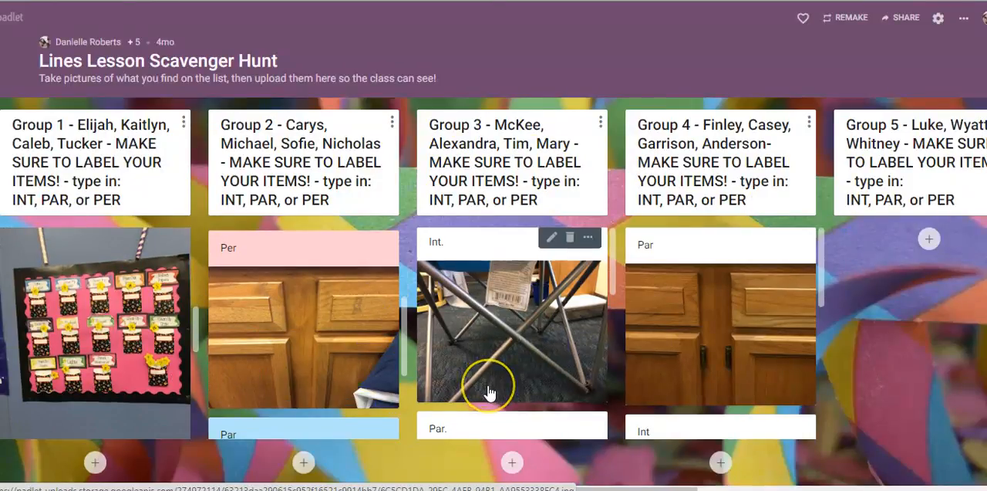
{"action": "scroll", "coordinate": [488, 392], "scroll_direction": "down", "scroll_amount": 2}
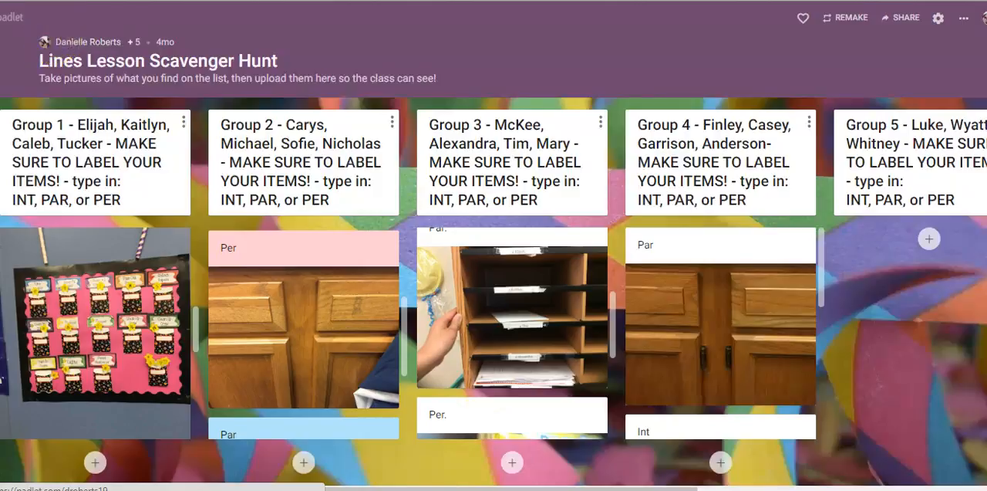